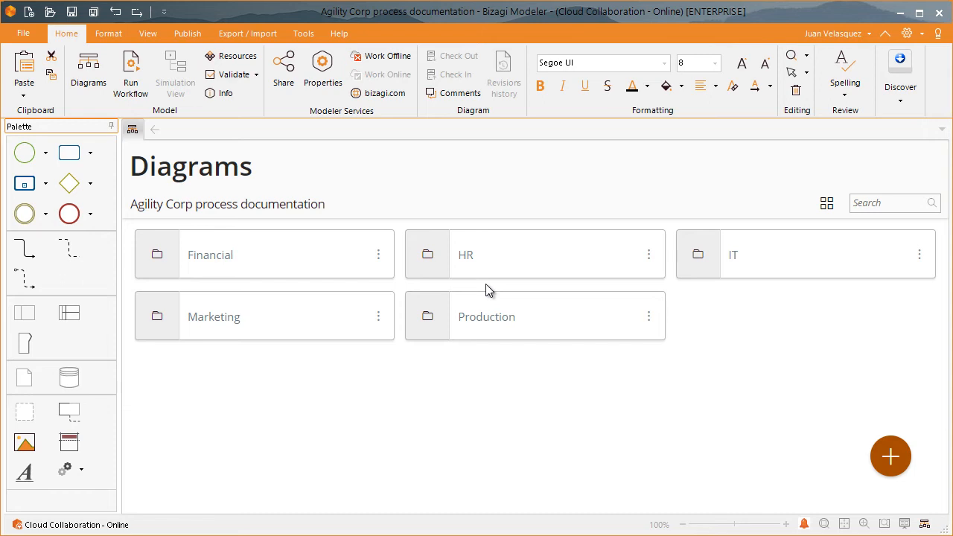
Start publishing the documentation to Word and add the 1. IT processes and Selection process documentation diagrams, in that order.
left_click(187, 34)
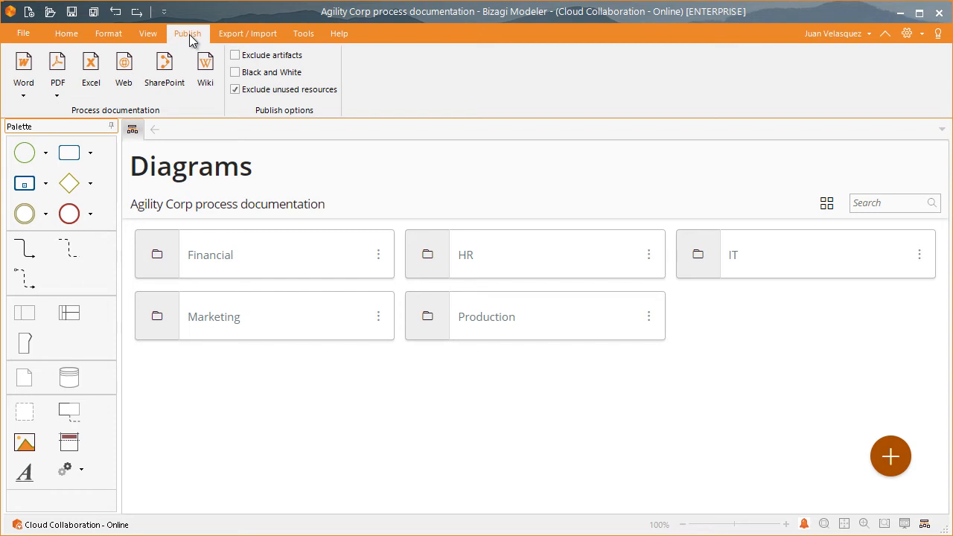
left_click(26, 74)
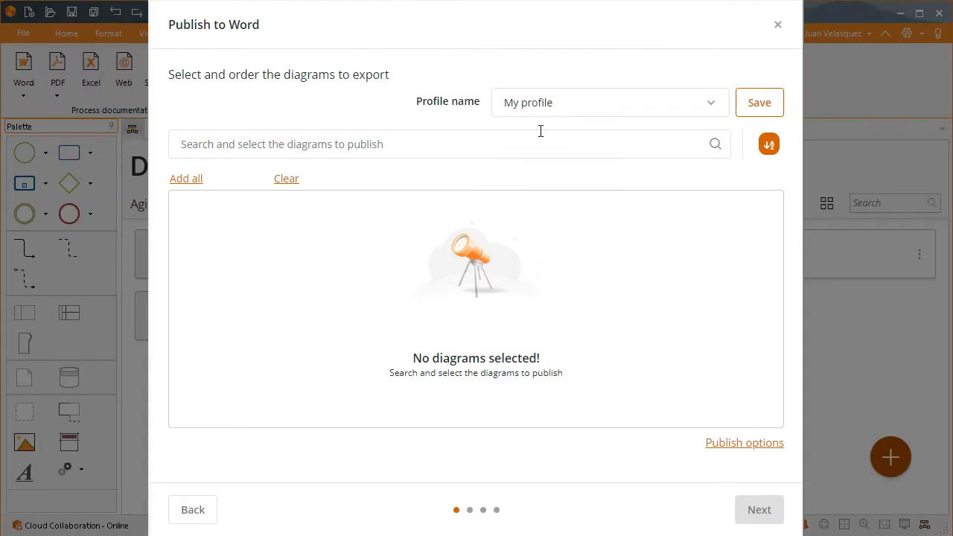
left_click(715, 146)
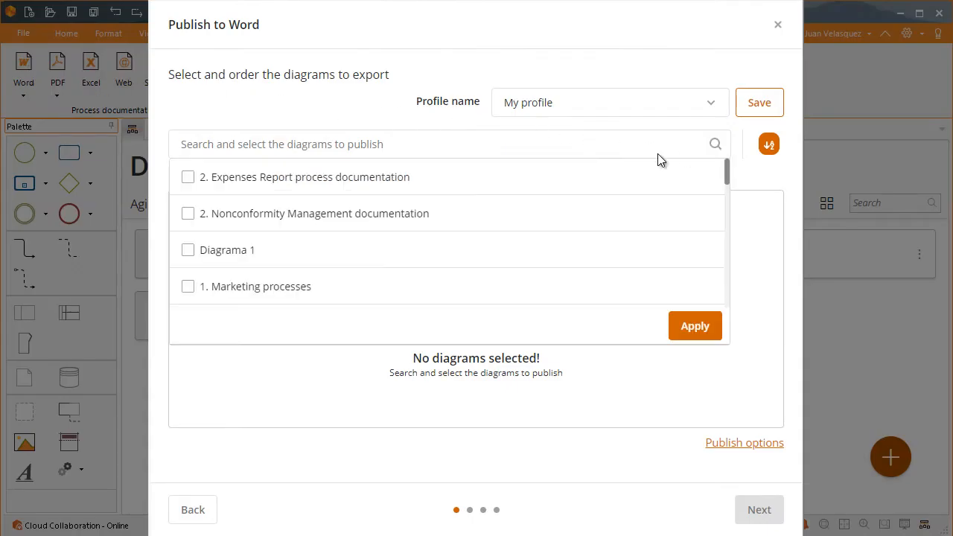
scroll(187, 179, "down", 3)
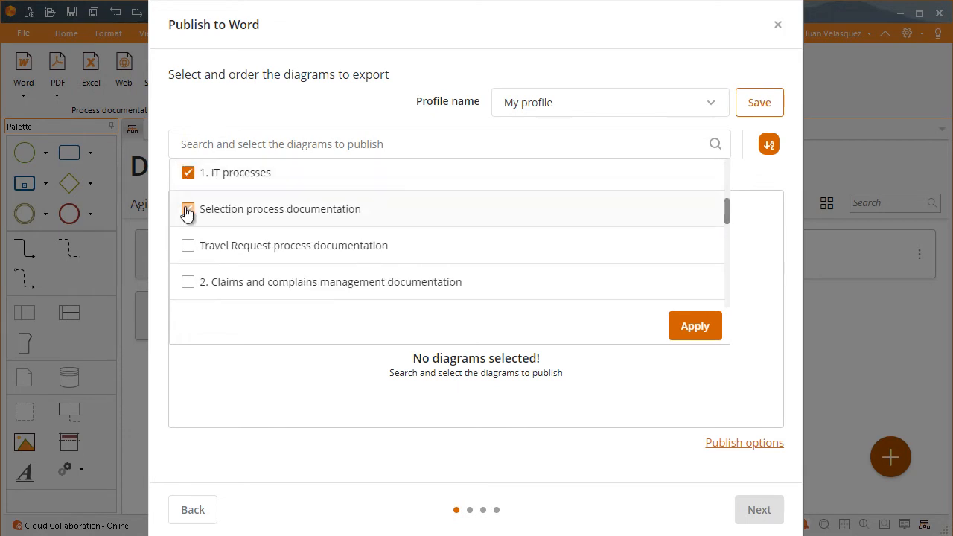
left_click(685, 332)
left_click_drag(226, 216, 180, 250)
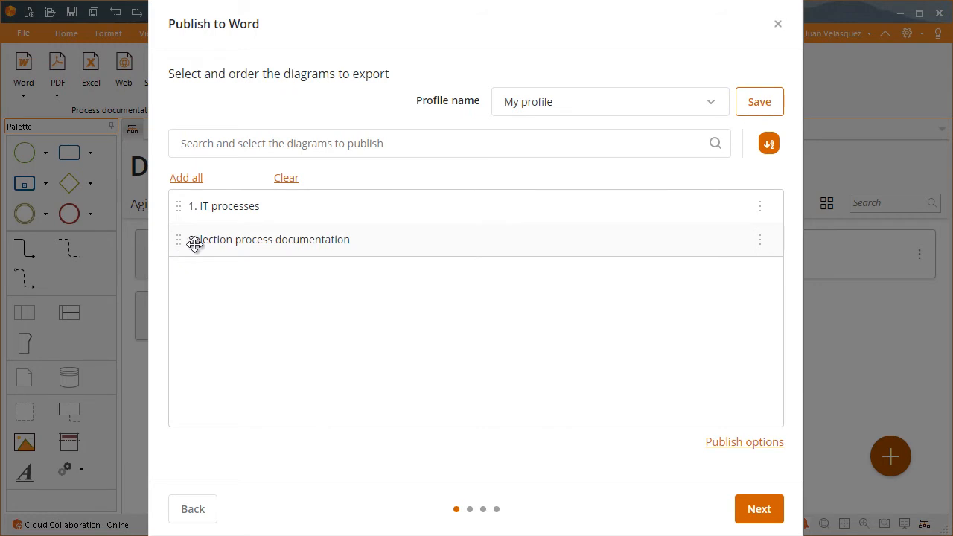
Load the Accounting profile for the Word publication and continue to the selection of processes and elements.
left_click(562, 112)
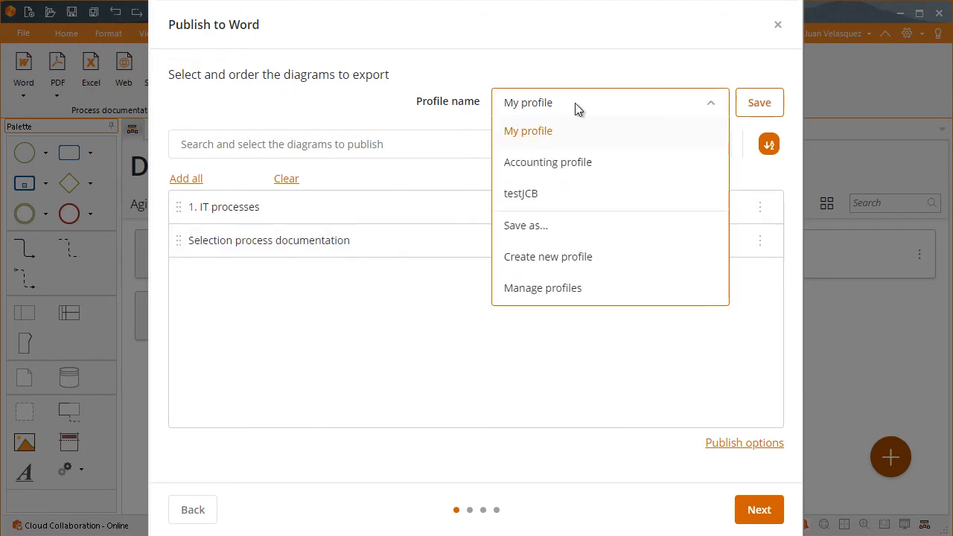
left_click(541, 162)
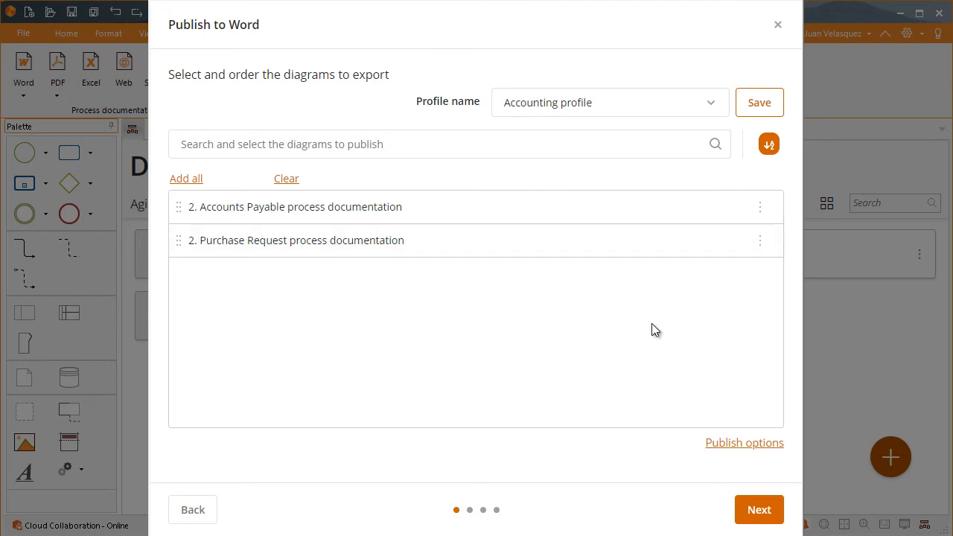
left_click(757, 507)
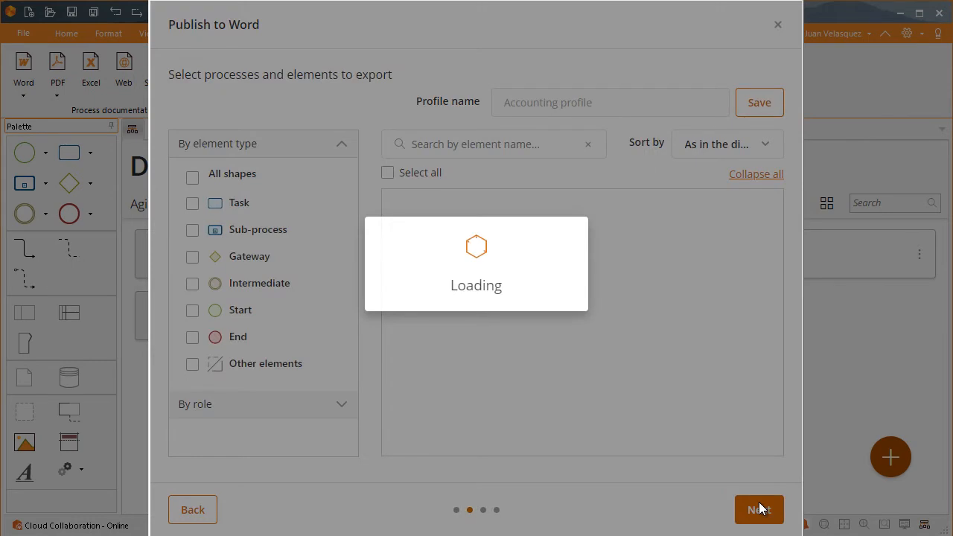
Mark Receive Invoice, Update Financial ERP, NoneEnd and NoneStart in the Accounts Payable process for export.
left_click(414, 290)
left_click(414, 317)
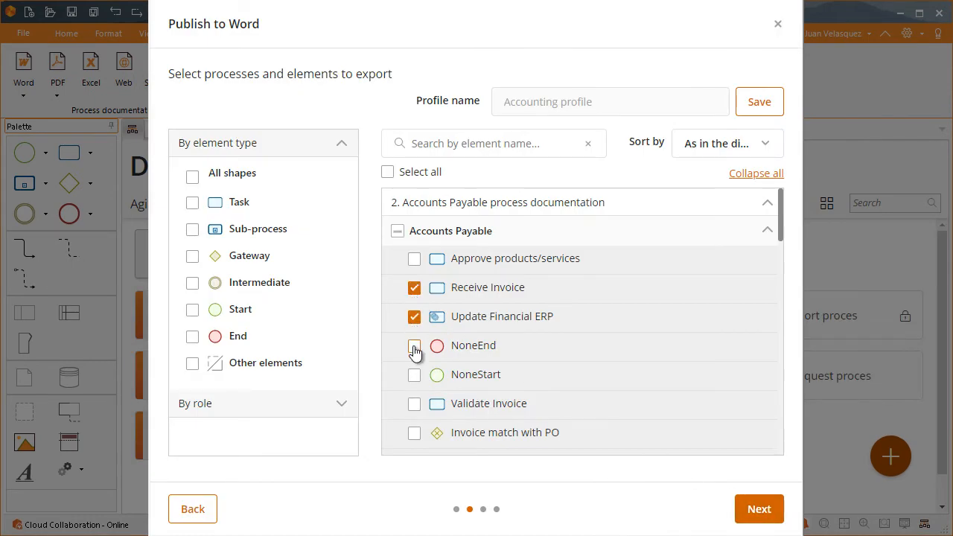
left_click(414, 375)
Filter the element list to the Task, Intermediate and Start element types.
left_click(192, 204)
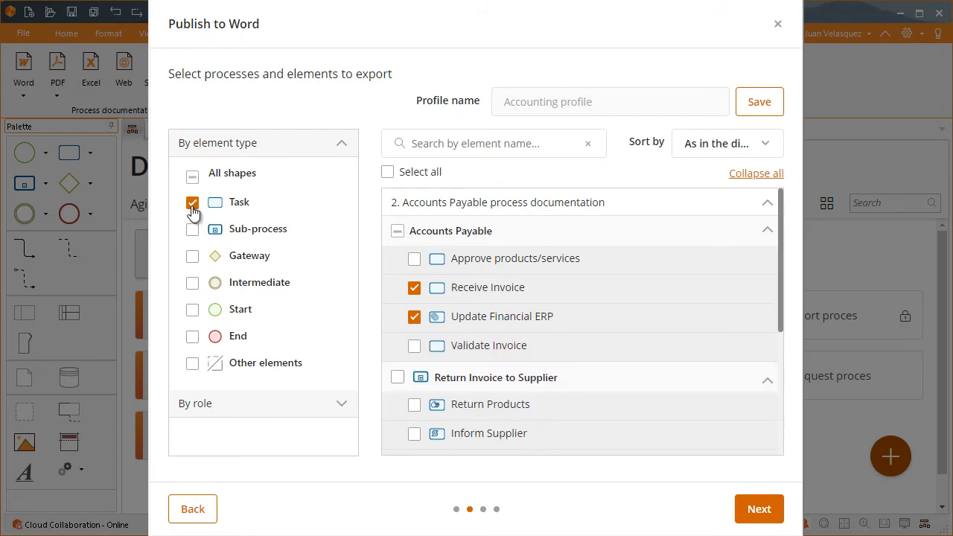
left_click(192, 286)
left_click(192, 310)
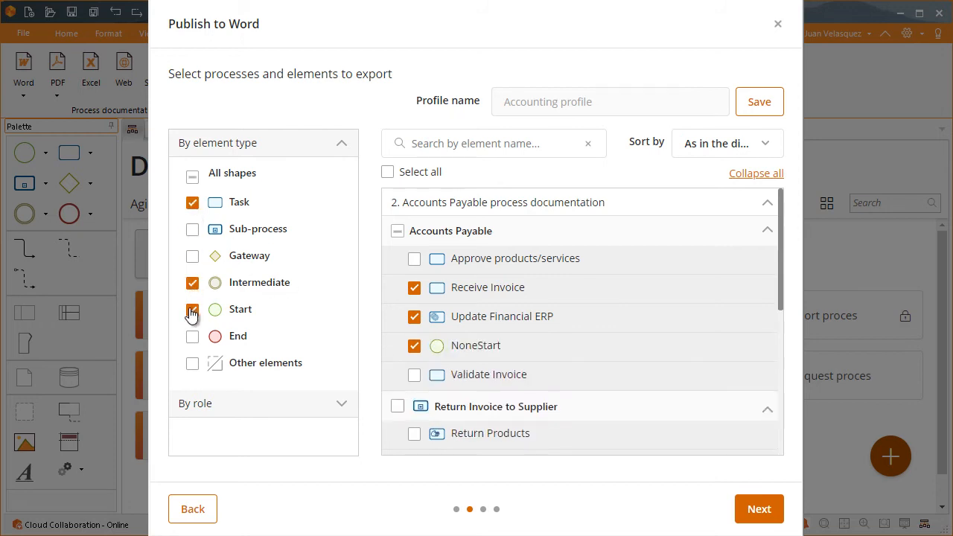
Filter the element list by role, choosing Procurement Supervisor and Boss.
left_click(343, 406)
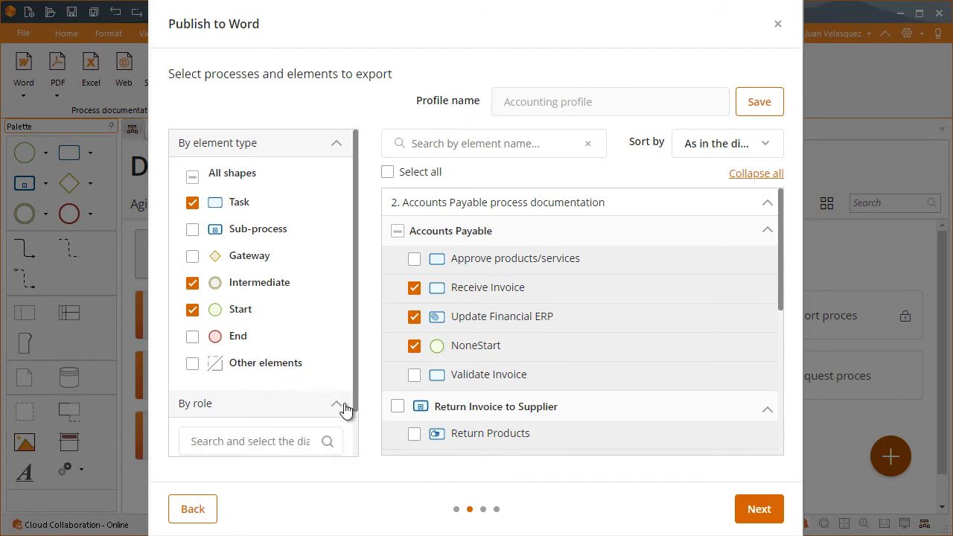
left_click(296, 441)
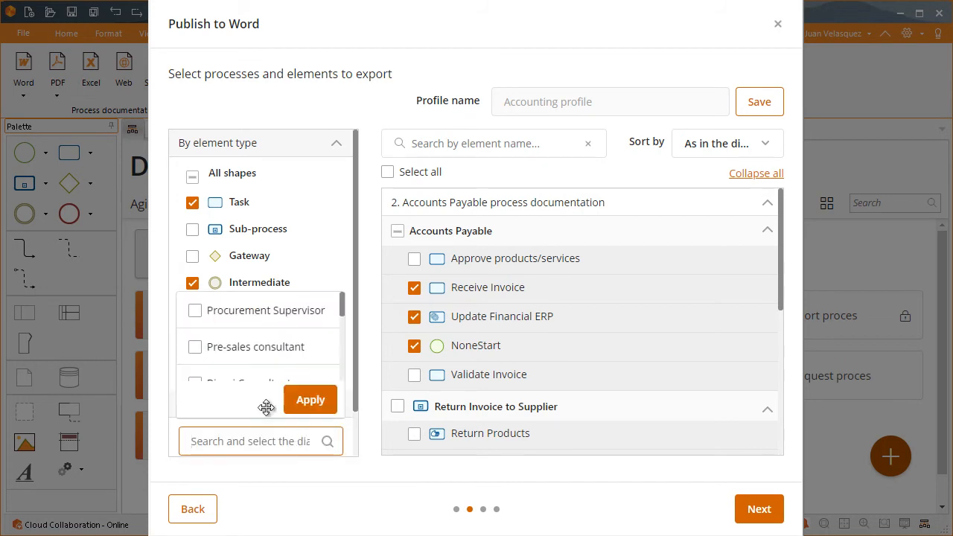
left_click(197, 315)
scroll(197, 319, "down", 10)
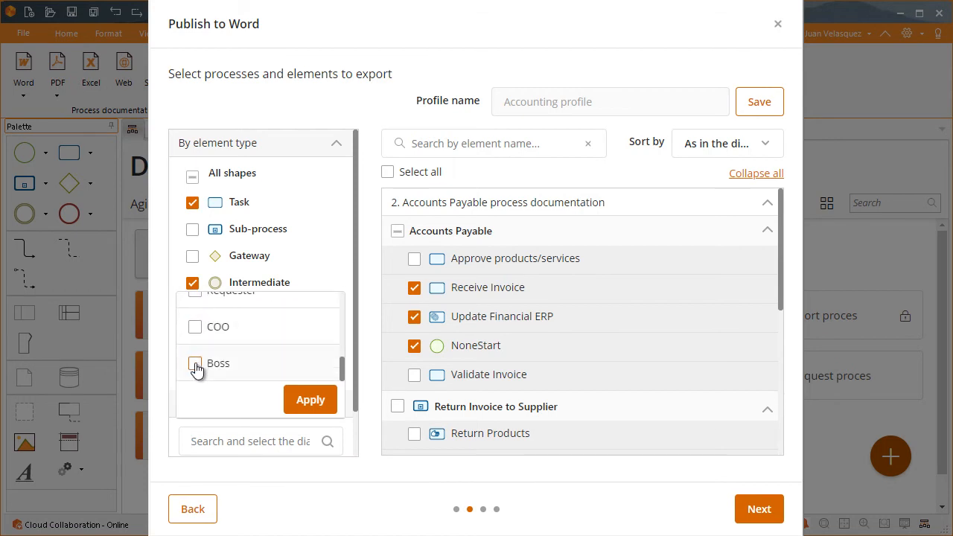
left_click(310, 406)
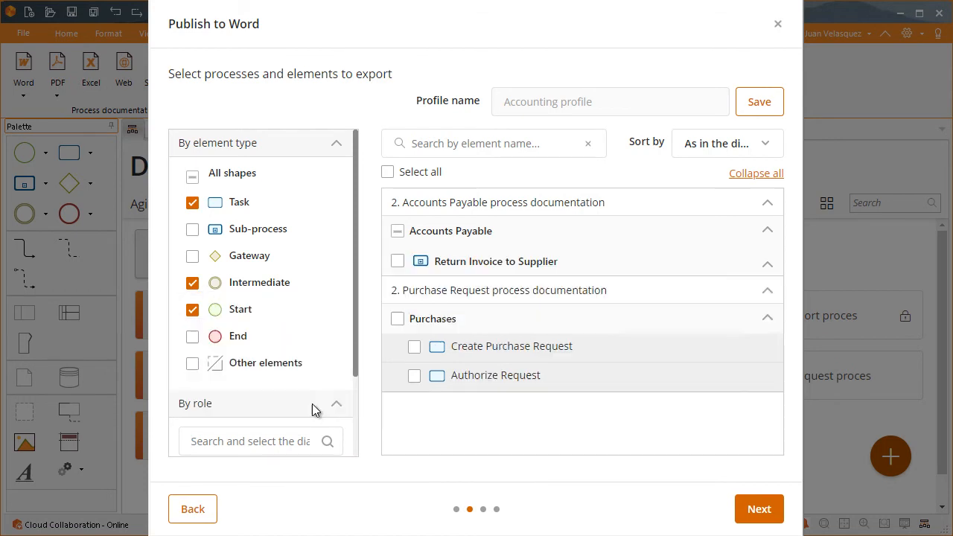
Remove both role filters, including Procurement Supervisor, from the element list.
left_click(314, 430)
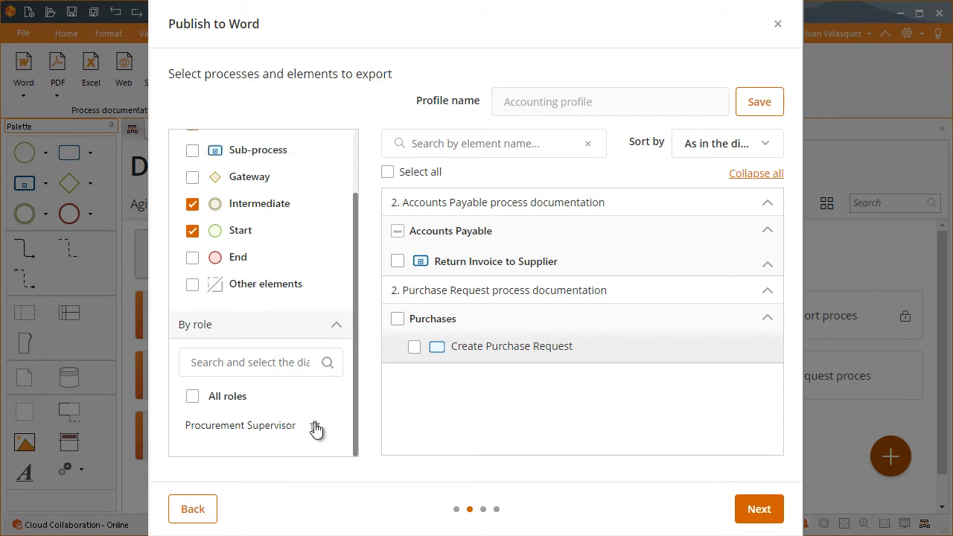
left_click(315, 430)
scroll(314, 422, "up", 2)
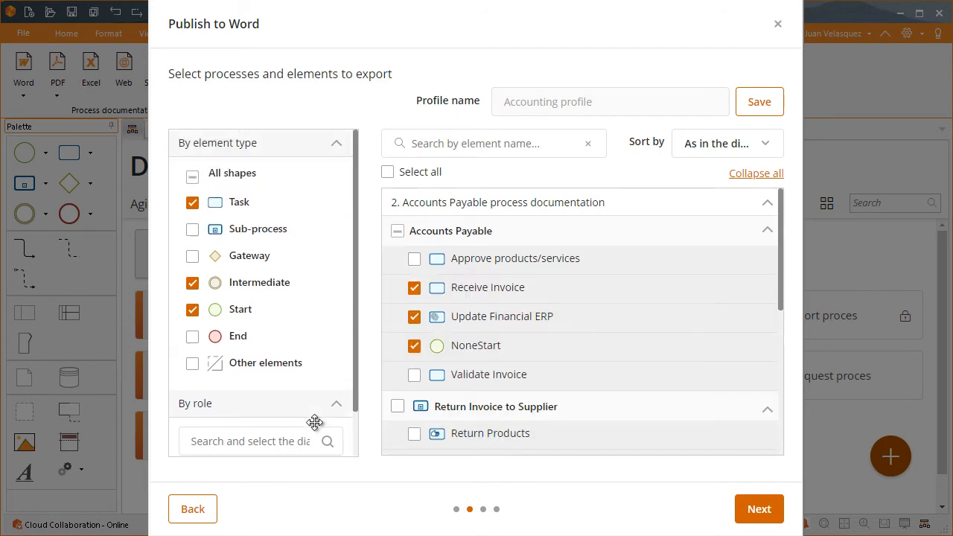
Show all shape types and select all processes and elements for export.
left_click(192, 177)
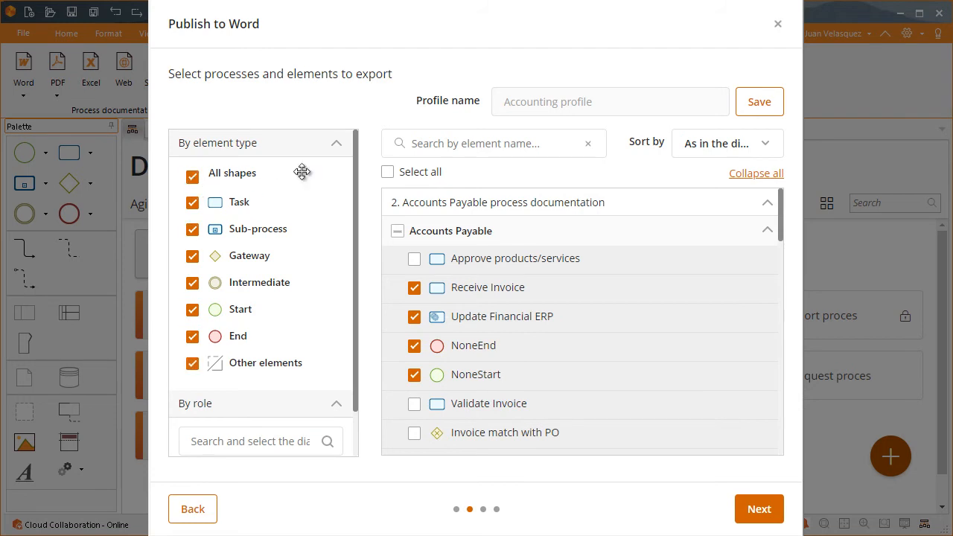
left_click(388, 173)
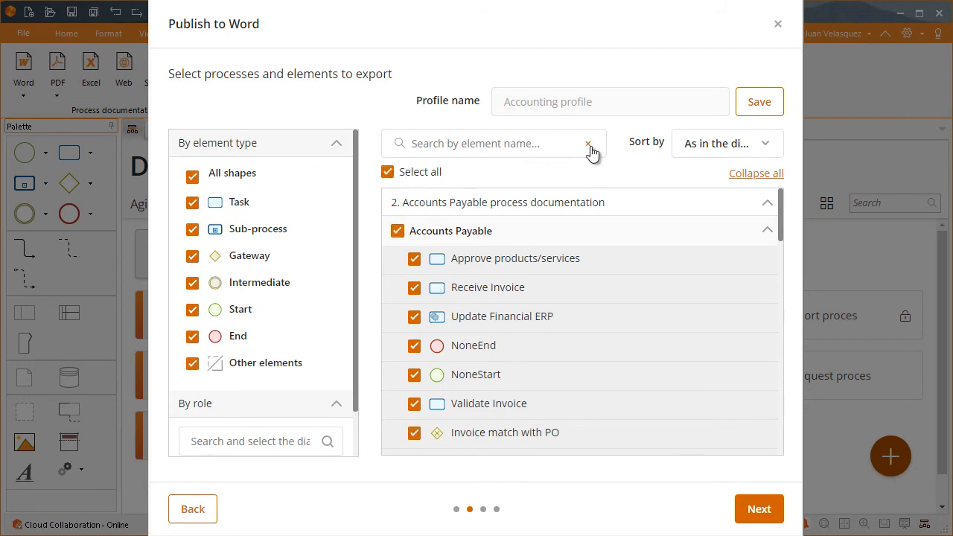
Try sorting the elements alphabetically, and restore the sorting to As in the diagram.
left_click(763, 144)
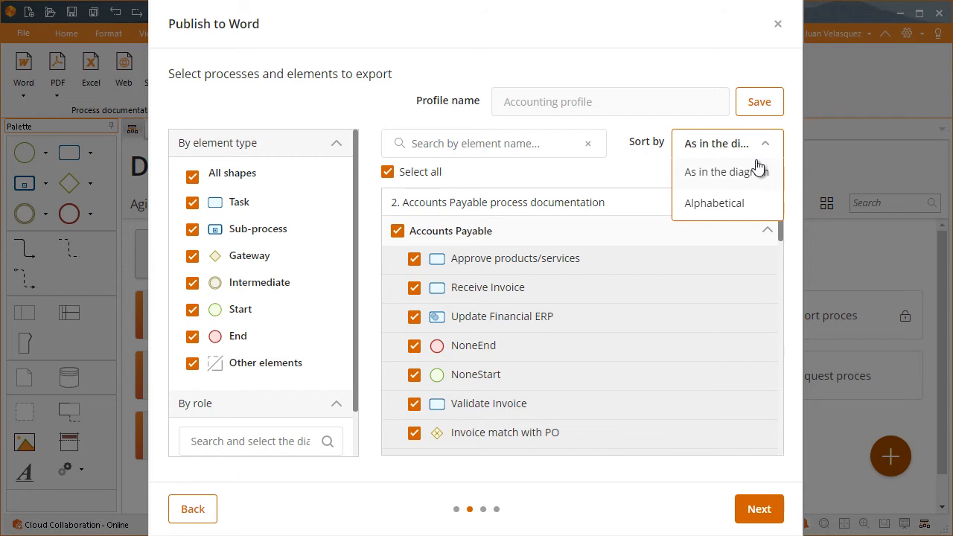
left_click(754, 202)
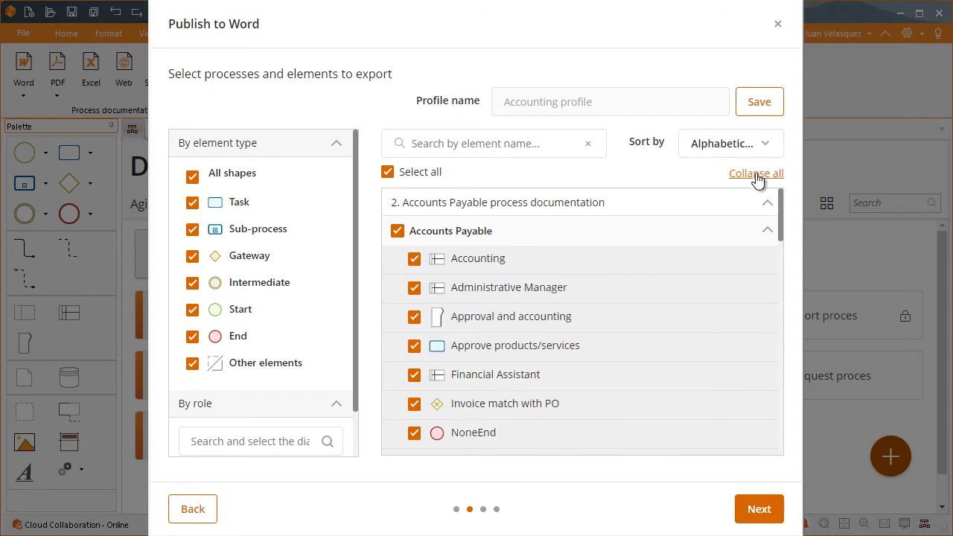
left_click(757, 144)
left_click(754, 172)
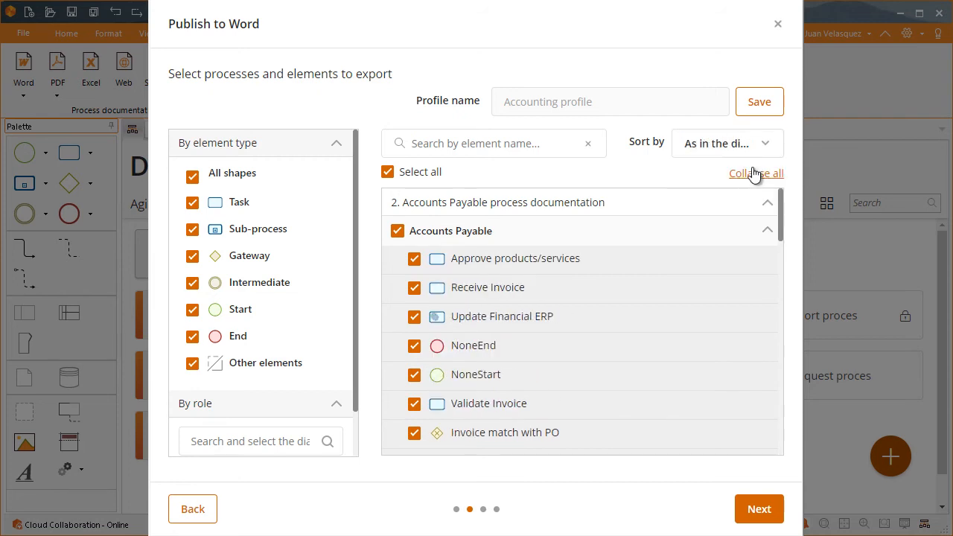
Reorder the Accounts Payable elements with NoneStart first, Receive Invoice and Invoice match with PO following, and NoneEnd after Products/Services Require Approval.
left_click(759, 509)
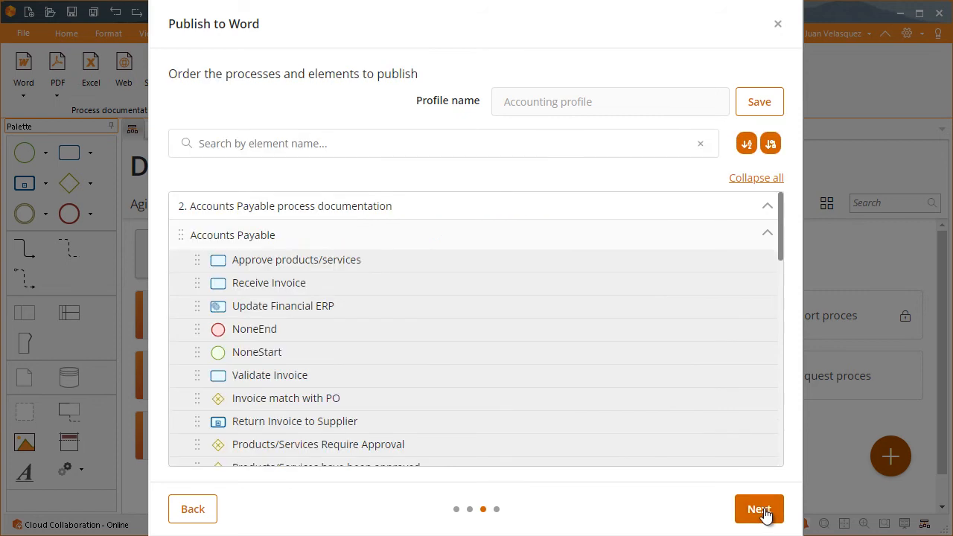
left_click_drag(200, 353, 198, 439)
left_click_drag(198, 374, 196, 299)
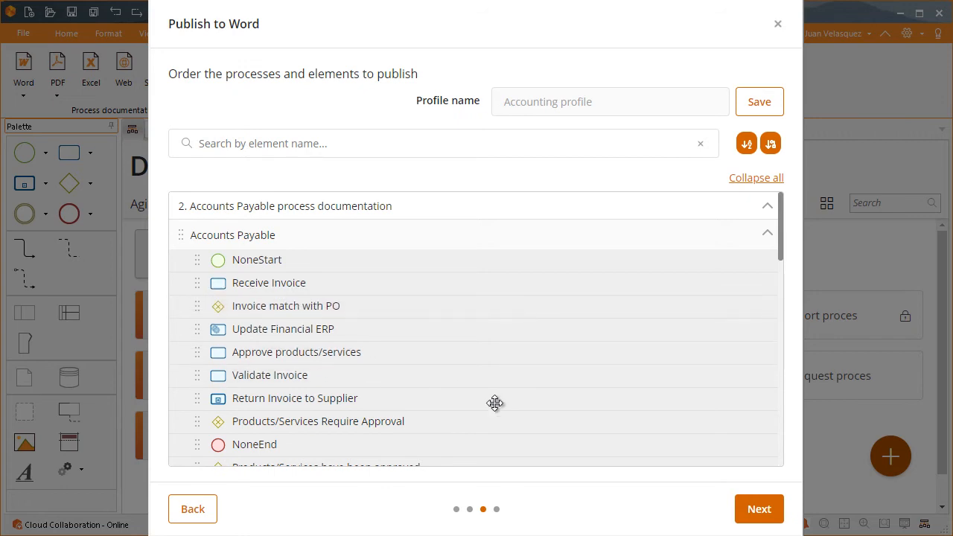
Use the BizagiTemplate.dot template with Portrait diagrams, and set the output to Agility Corp process documentation.docx in Documents\Bizagi\Documentation.
left_click(759, 509)
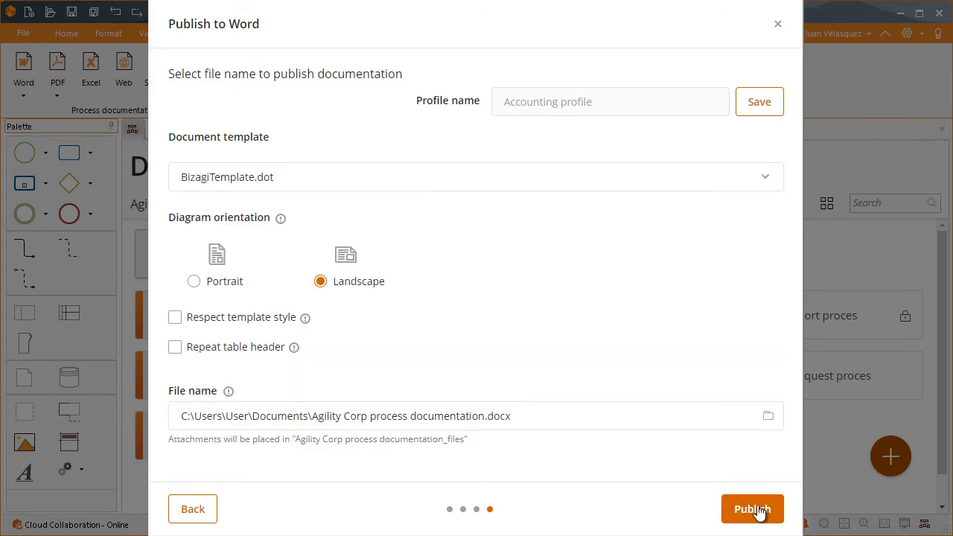
left_click(231, 183)
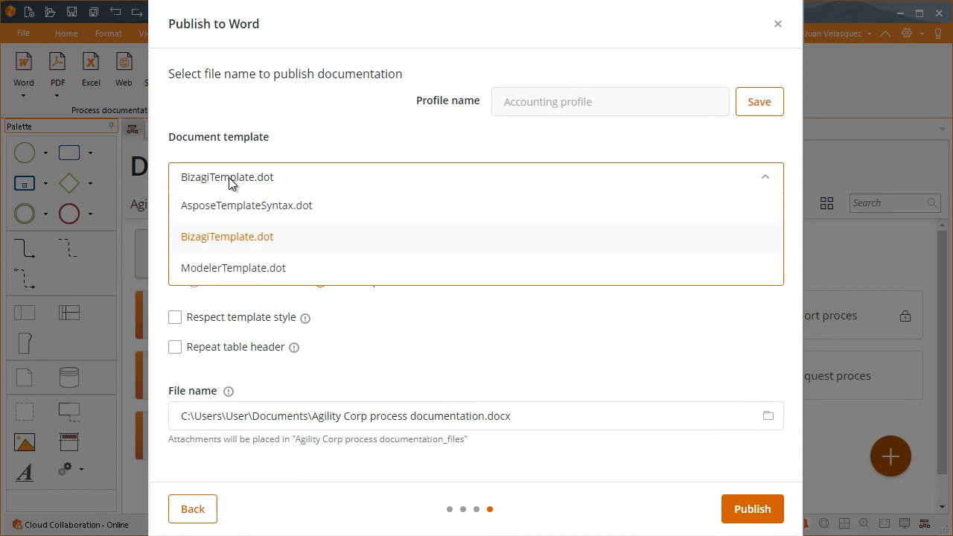
left_click(218, 237)
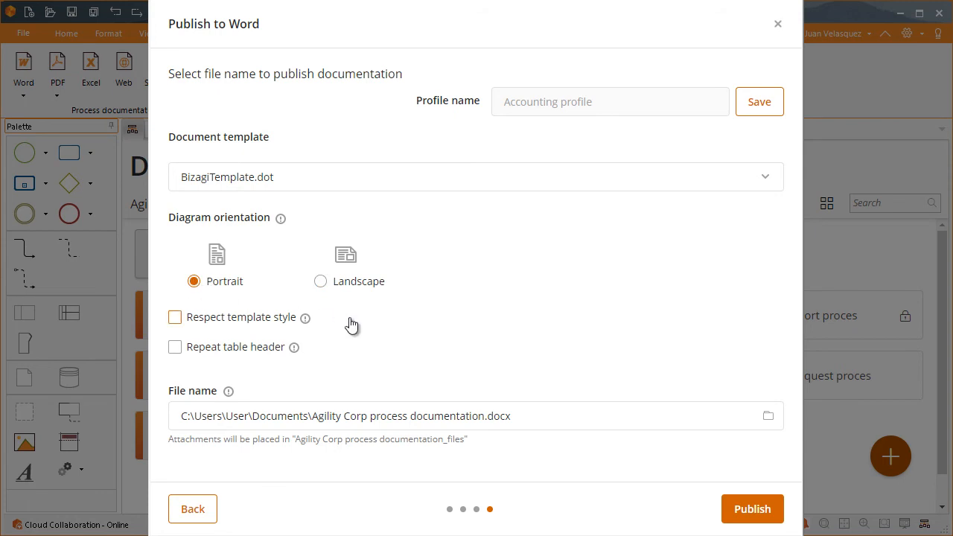
left_click(768, 417)
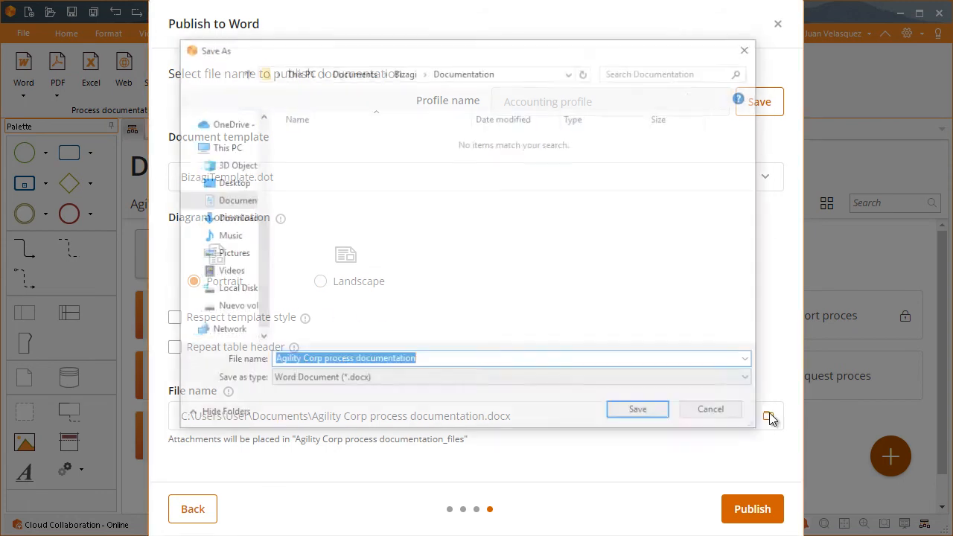
left_click(642, 413)
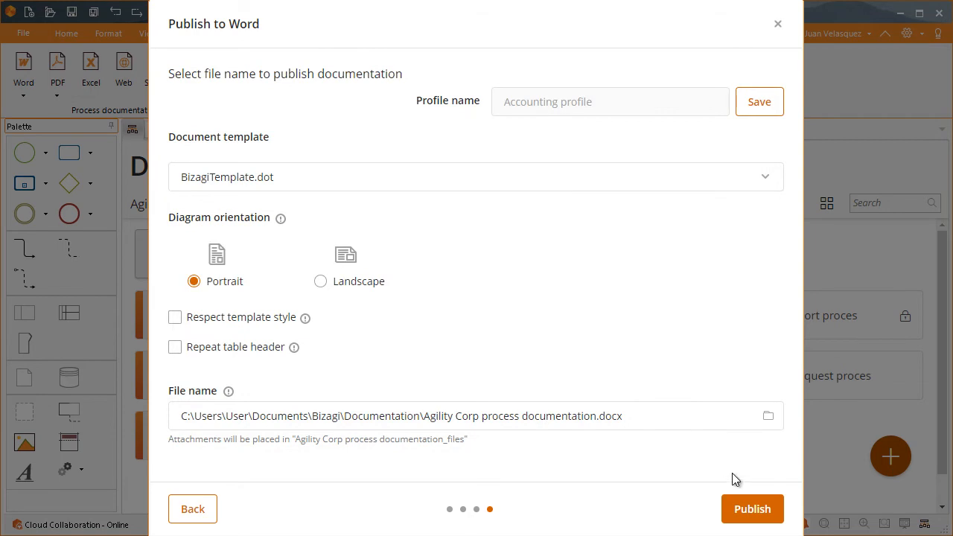
Publish the Word documentation, saving the changes to the publication configuration, and look through the generated document.
left_click(753, 511)
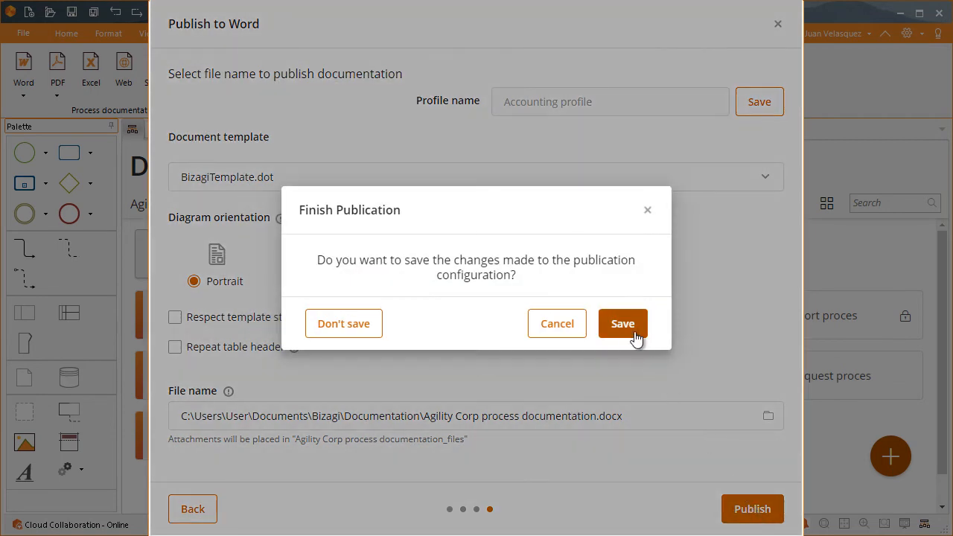
left_click(624, 326)
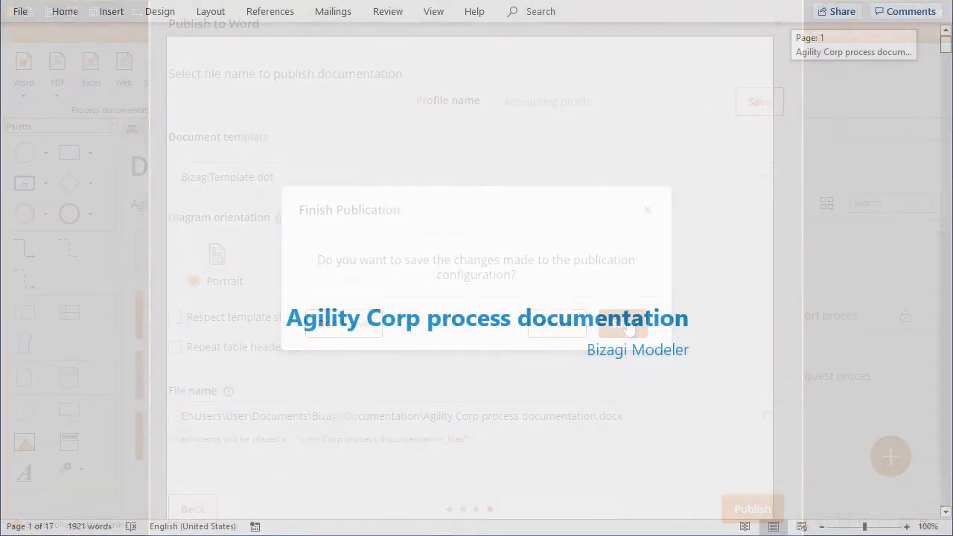
left_click_drag(946, 41, 948, 132)
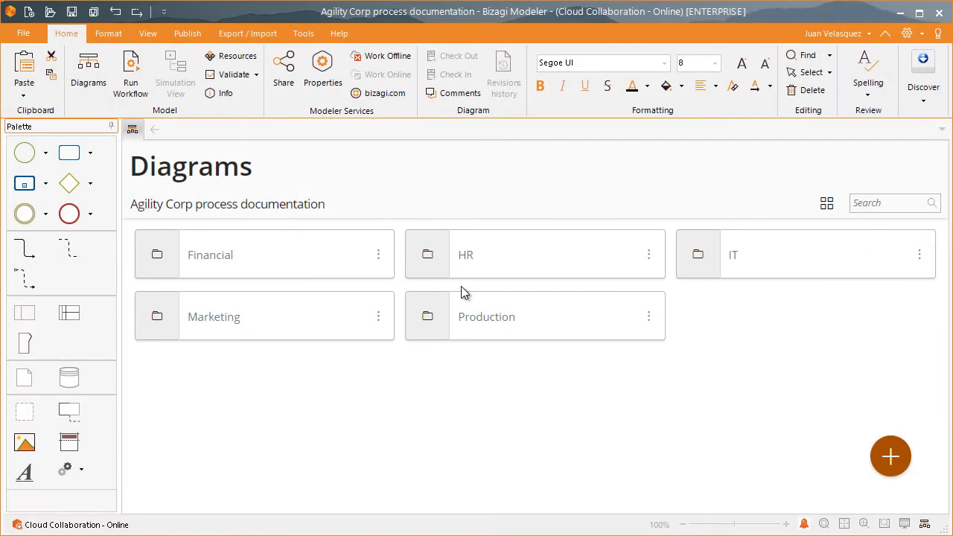
Start publishing the process documentation to PDF and load the Accounting profile.
left_click(187, 35)
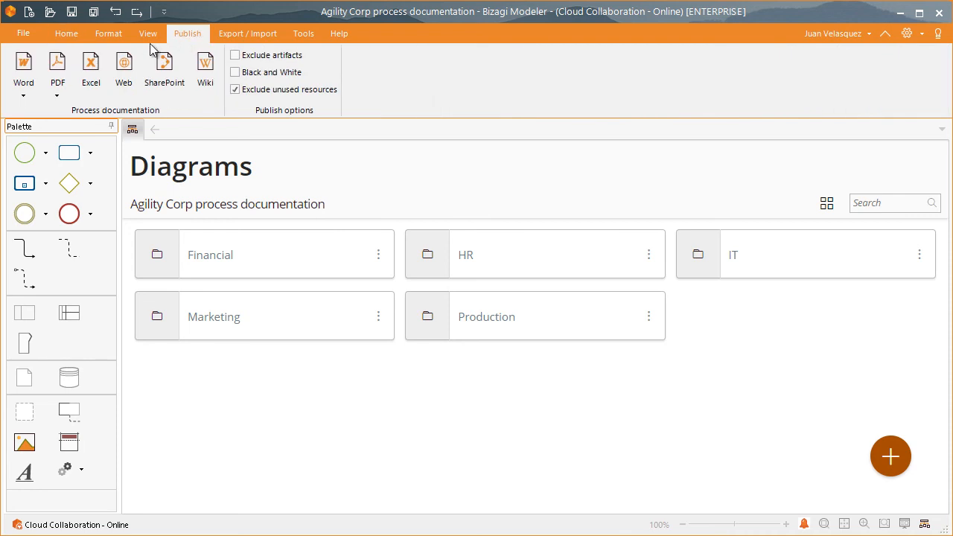
left_click(57, 67)
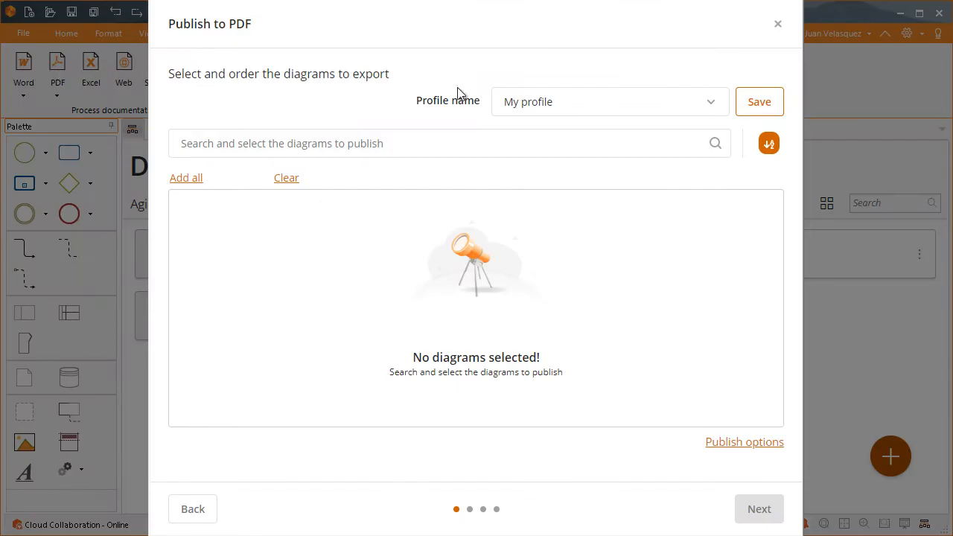
left_click(511, 99)
left_click(523, 166)
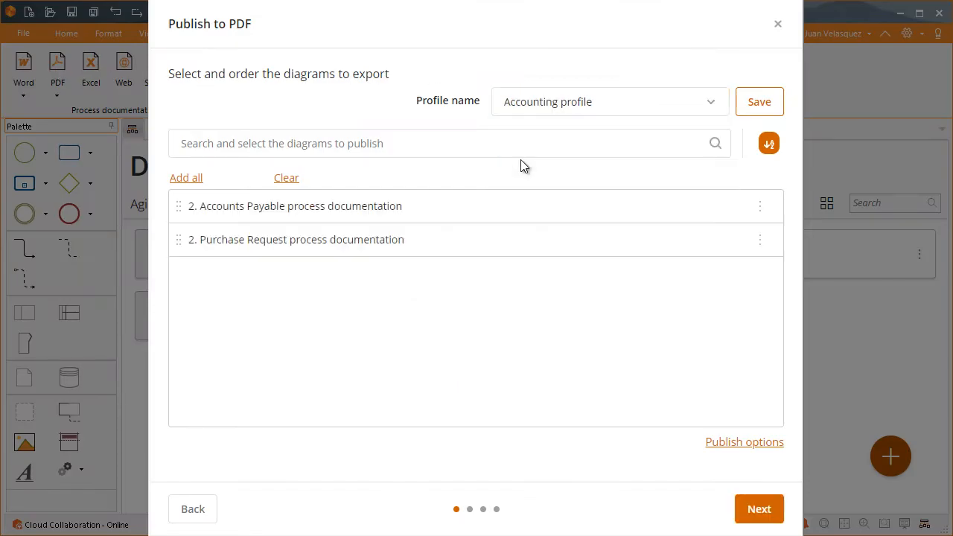
Select all processes and elements for the PDF export, and adjust the element order under Return Invoice to Supplier.
left_click(760, 510)
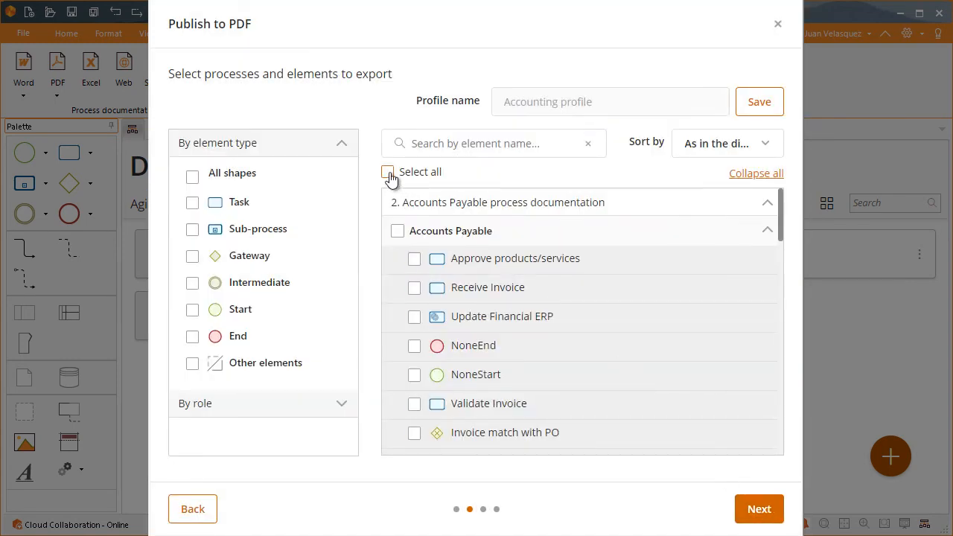
left_click(388, 173)
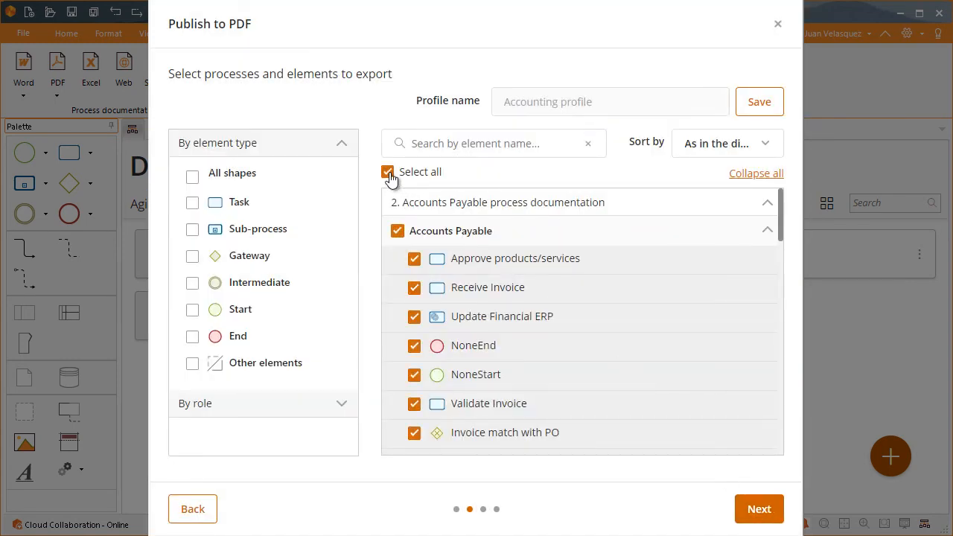
left_click(760, 510)
mouse_move(194, 281)
left_mouse_down()
mouse_move(195, 308)
mouse_move(196, 271)
left_mouse_up()
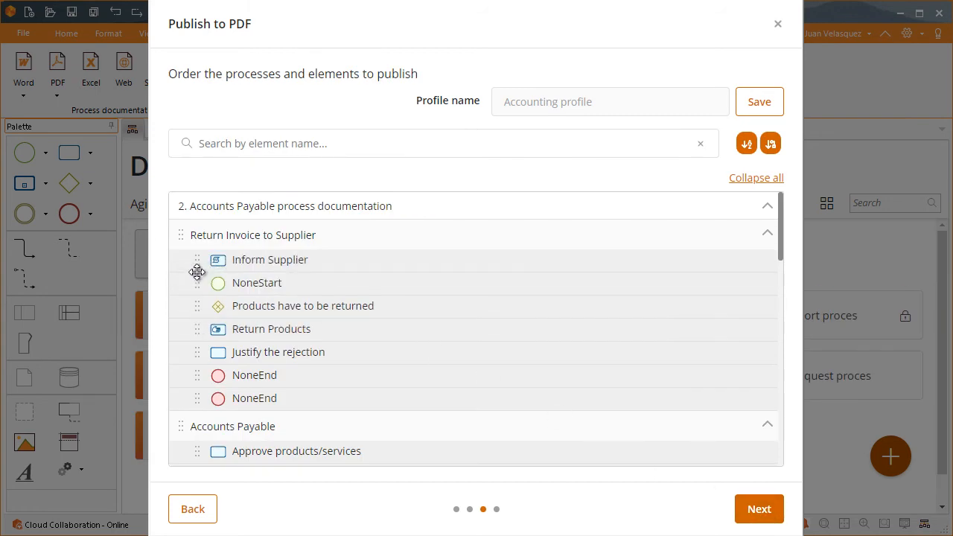
left_click(751, 513)
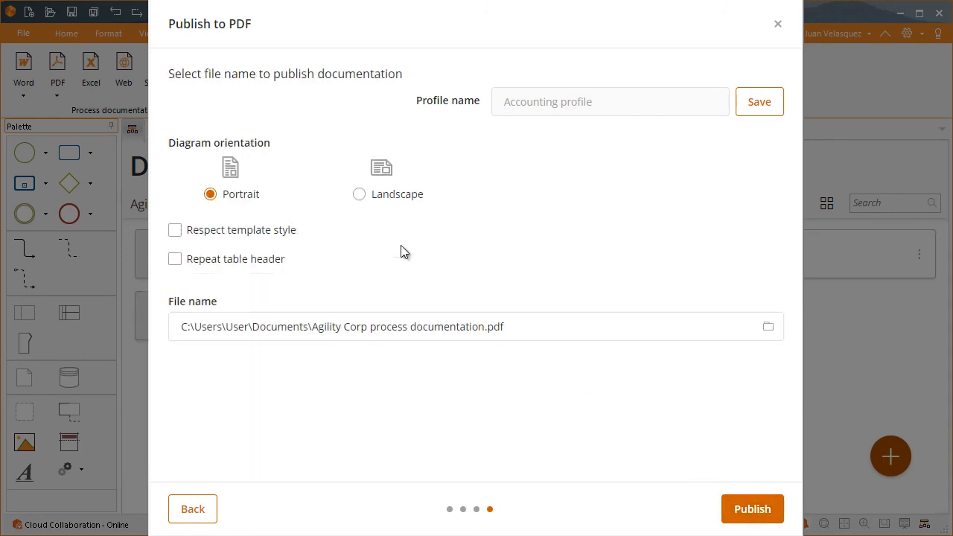
Keep the Portrait diagram orientation and set the output to Agility Corp process documentation.pdf in Documents\Bizagi\Documentation.
left_click(358, 195)
left_click(768, 327)
left_click(650, 417)
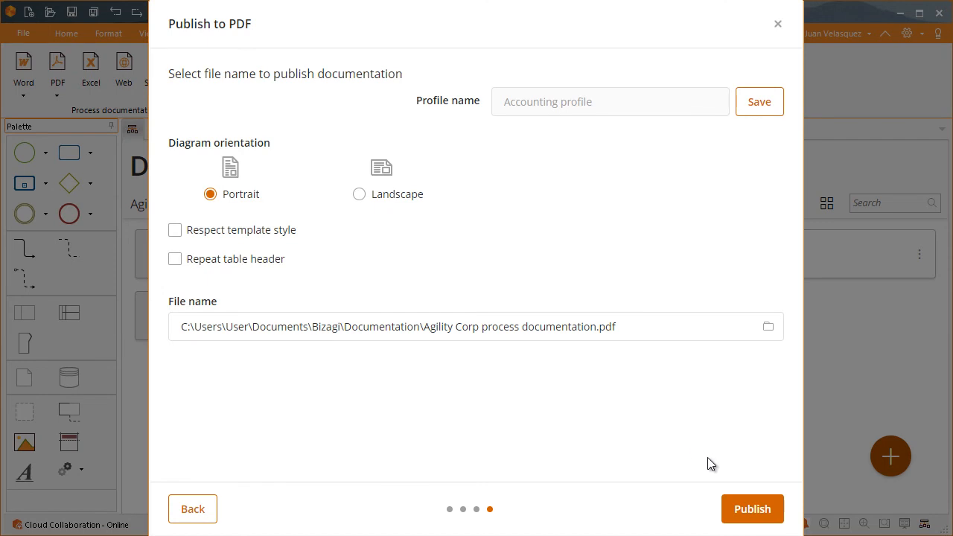
Publish the PDF documentation and look through the generated document.
left_click(755, 509)
left_click(622, 324)
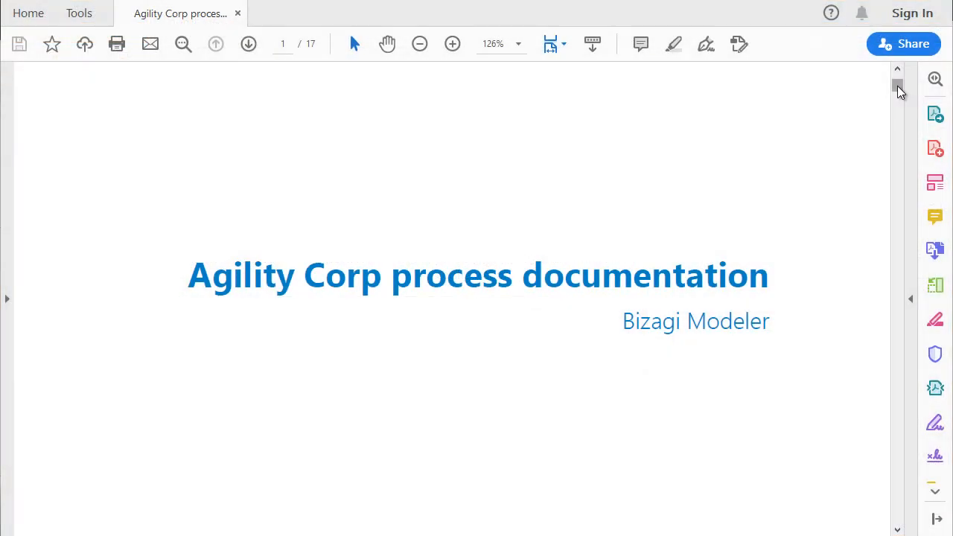
left_click_drag(899, 91, 899, 162)
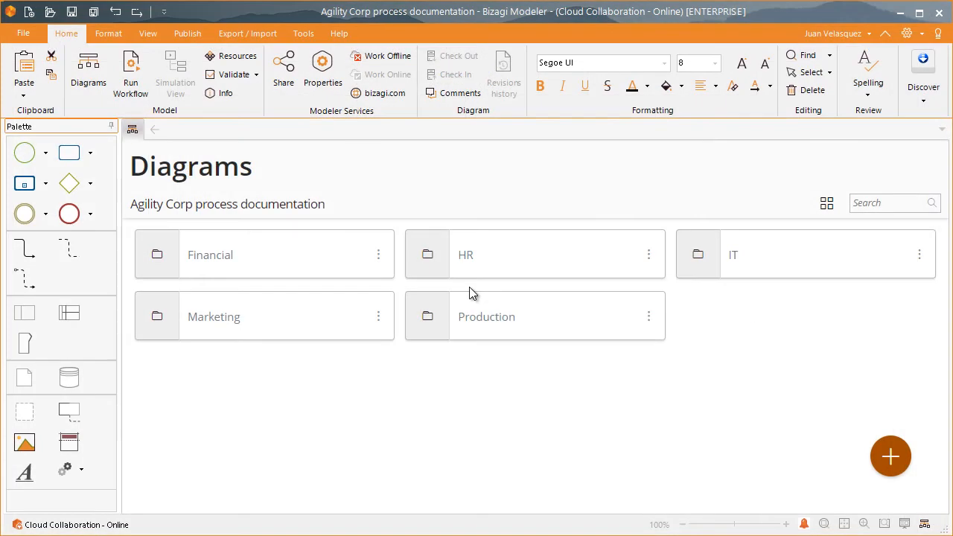
Start publishing the process documentation to Excel and load the Accounting profile.
left_click(192, 36)
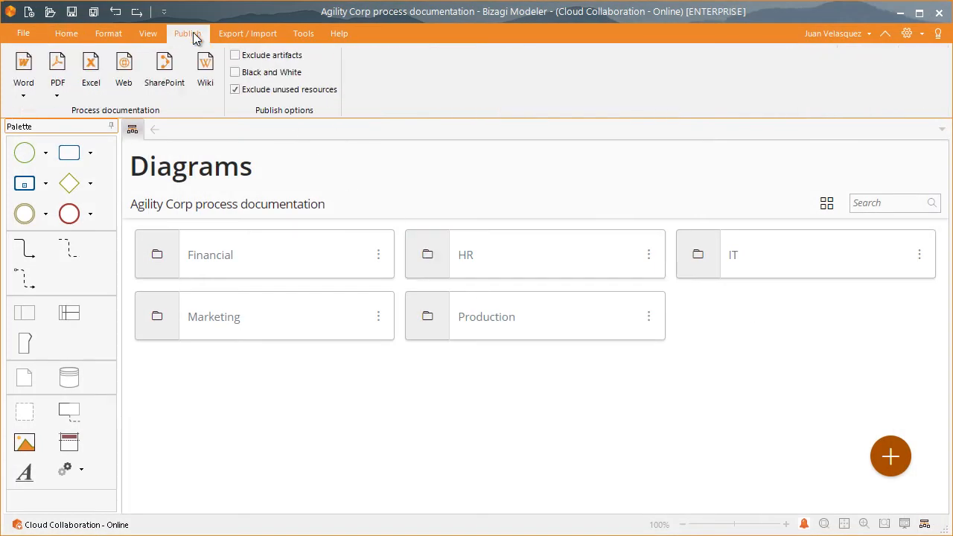
left_click(91, 67)
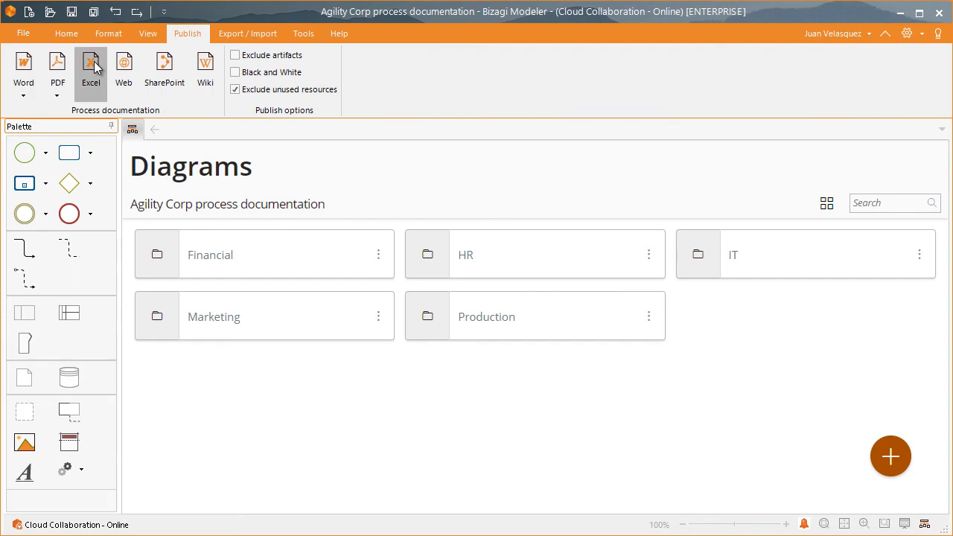
left_click(523, 97)
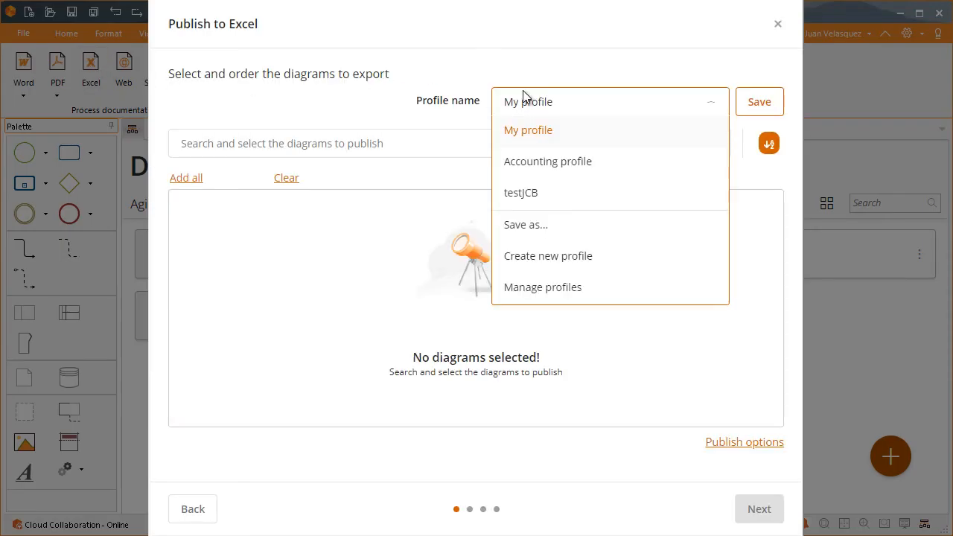
left_click(519, 157)
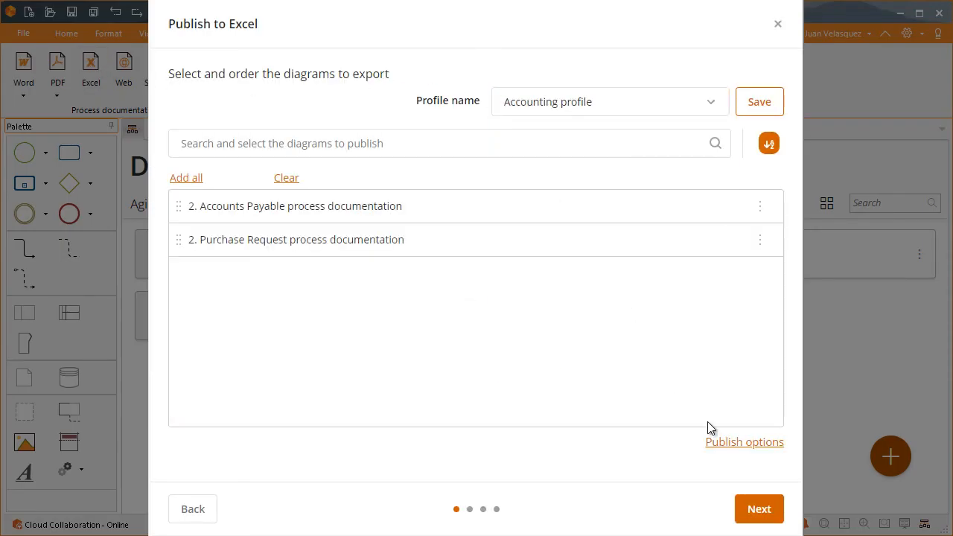
Select all processes and elements for the Excel export, and adjust the order of the elements to publish.
left_click(756, 508)
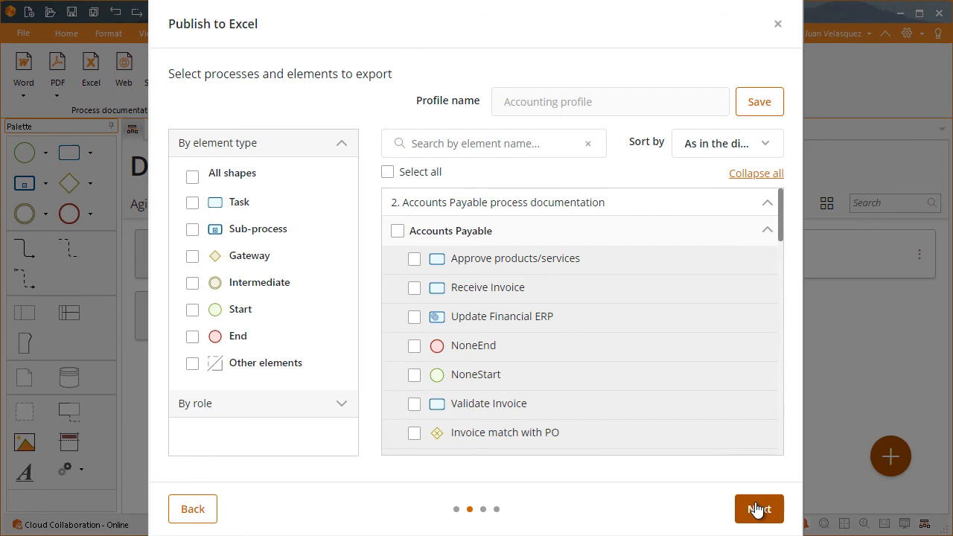
left_click(388, 172)
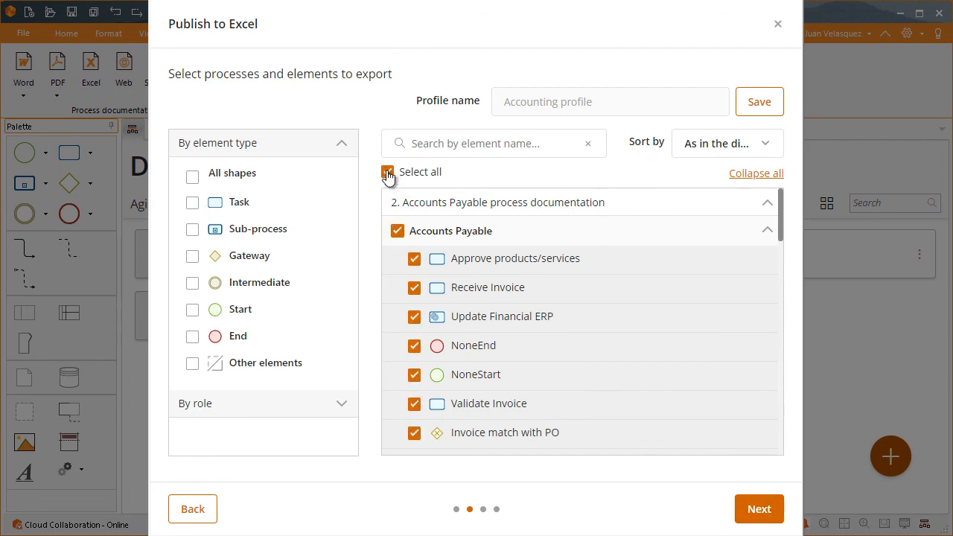
left_click(756, 508)
left_click_drag(201, 376, 193, 257)
left_click_drag(199, 331, 203, 310)
left_click(756, 508)
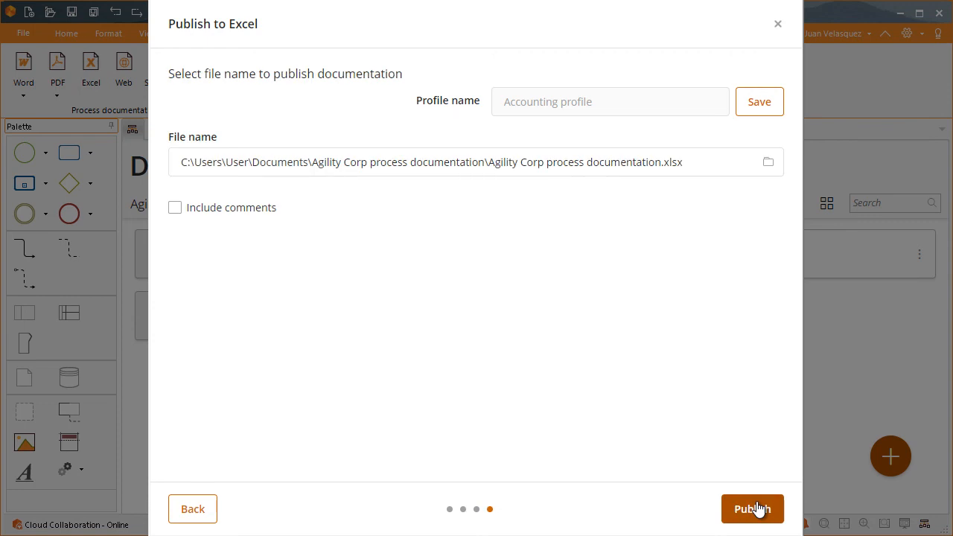
Publish the Excel documentation as Agility Corp process documentation.xlsx in Documents\Bizagi\Documentation, and look through the columns of the Accounts Payable sheet.
left_click(767, 162)
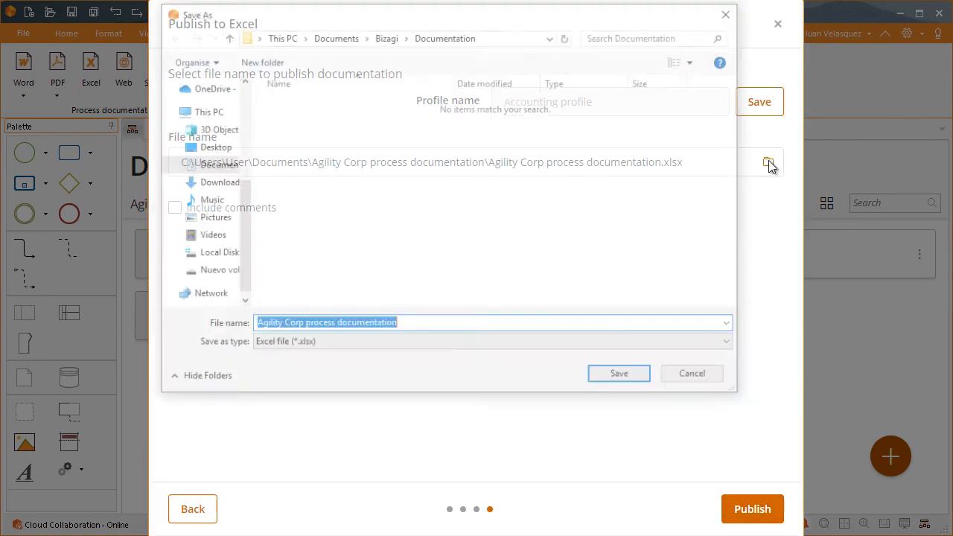
left_click(632, 377)
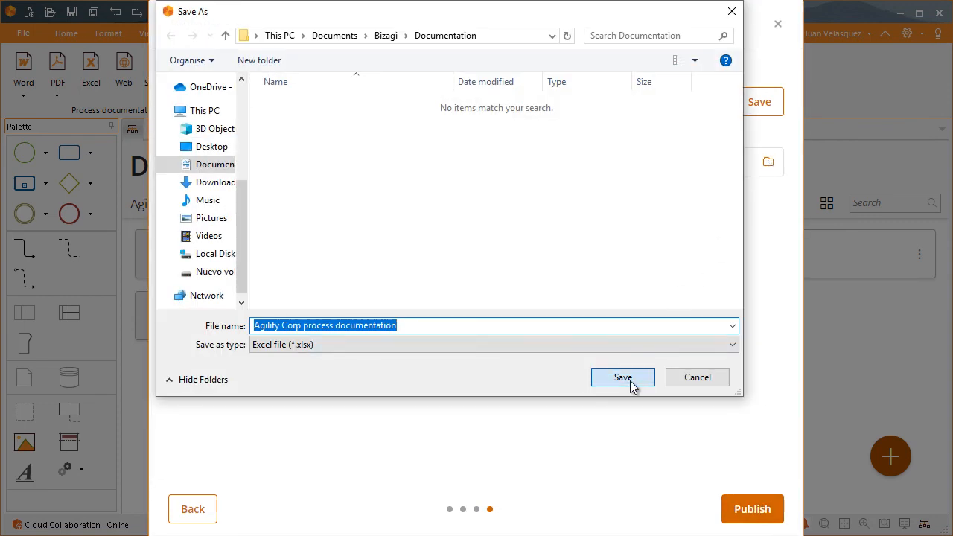
left_click(751, 509)
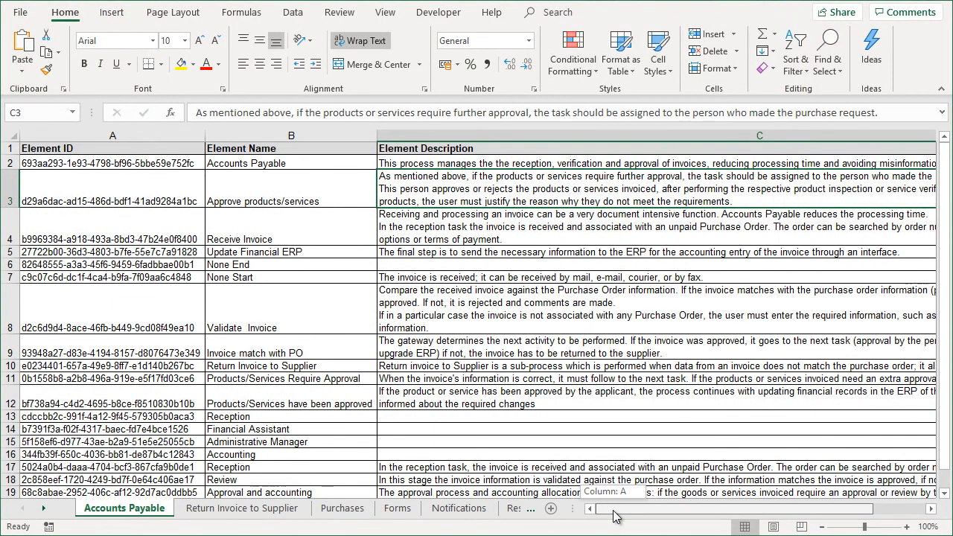
left_click_drag(613, 516, 660, 517)
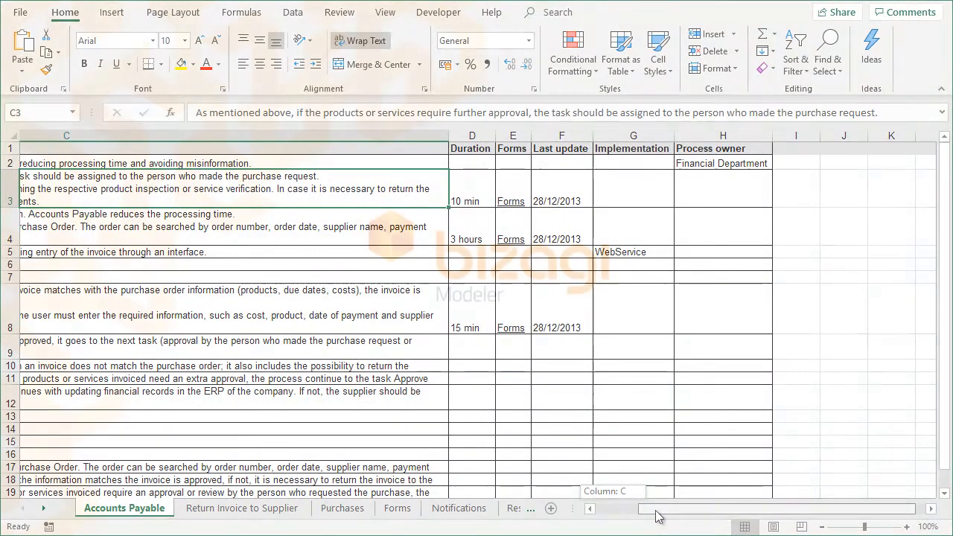